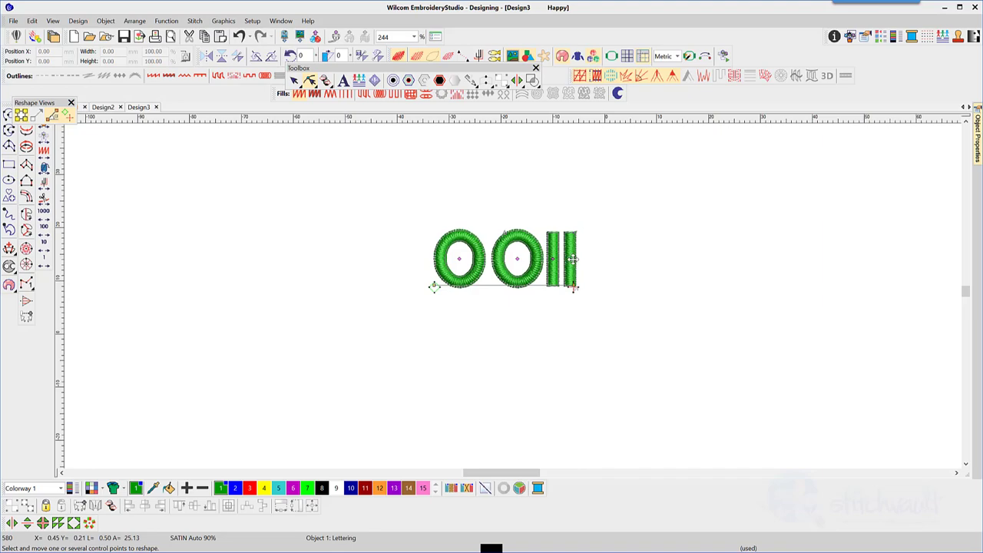
- Nudge an I and back, compare Auto kerning on and off, leaving it unchecked
{"action": "left_click_drag", "start_coordinate": [570, 260], "coordinate": [565, 262]}
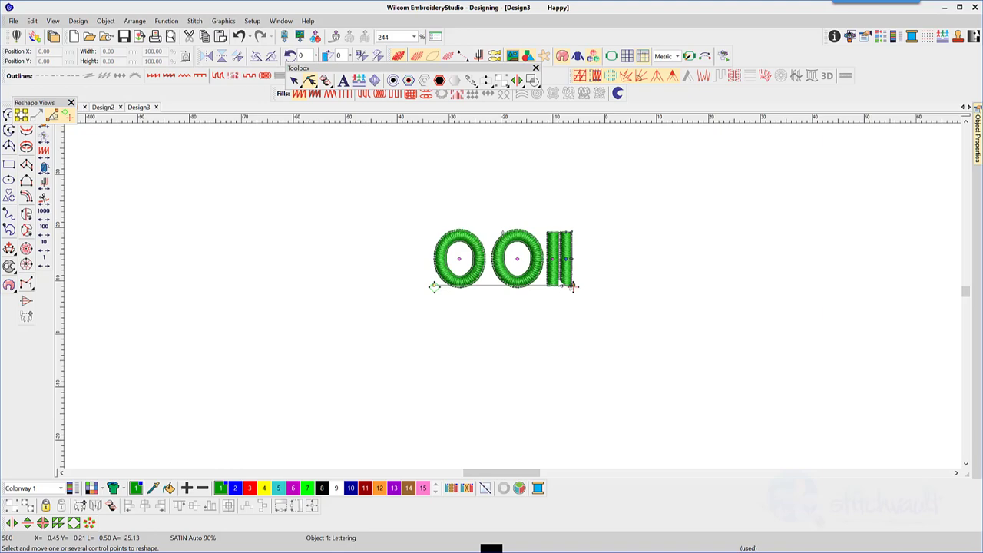
{"action": "left_click_drag", "start_coordinate": [566, 261], "coordinate": [513, 259]}
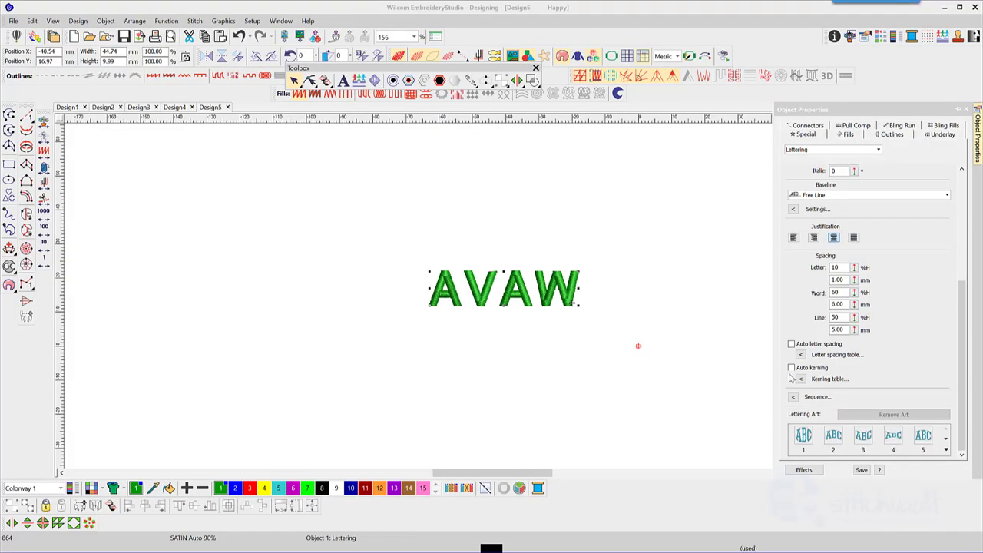
{"action": "left_click", "coordinate": [792, 368]}
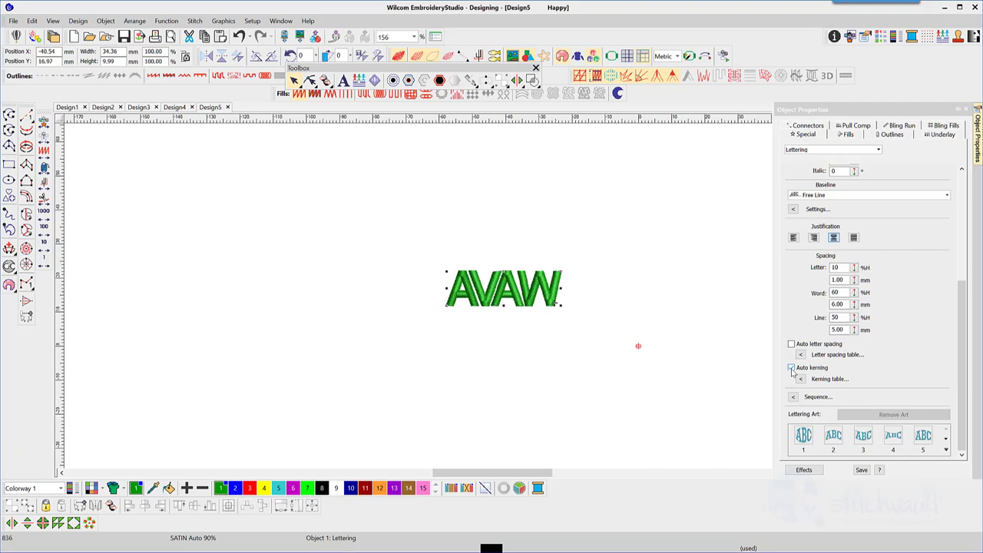
{"action": "left_click", "coordinate": [792, 368]}
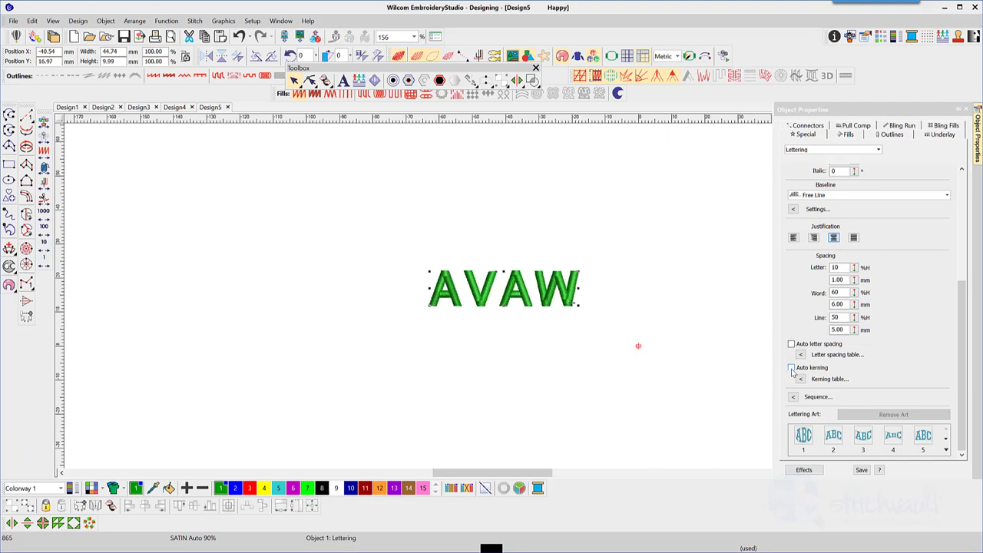
{"action": "left_click", "coordinate": [792, 368]}
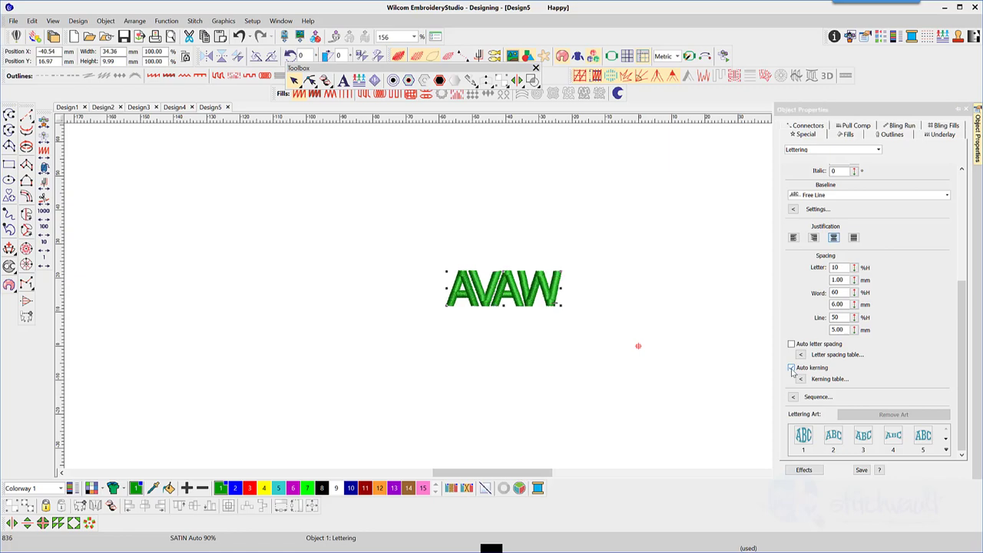
{"action": "left_click", "coordinate": [792, 368]}
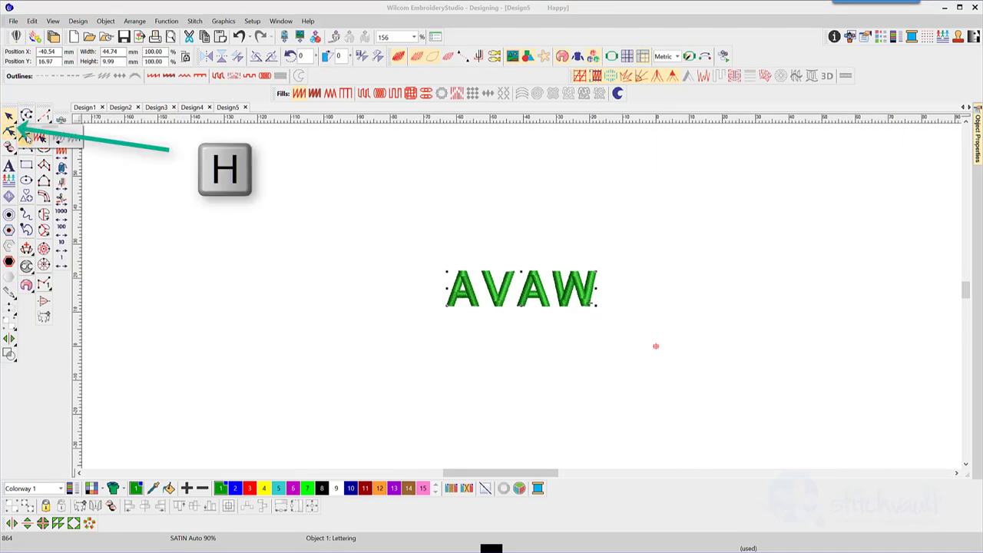
- With Reshape (H), drag the W and the later letters left to close the AVAW gaps
{"action": "mouse_move", "coordinate": [25, 136]}
{"action": "key", "text": "h"}
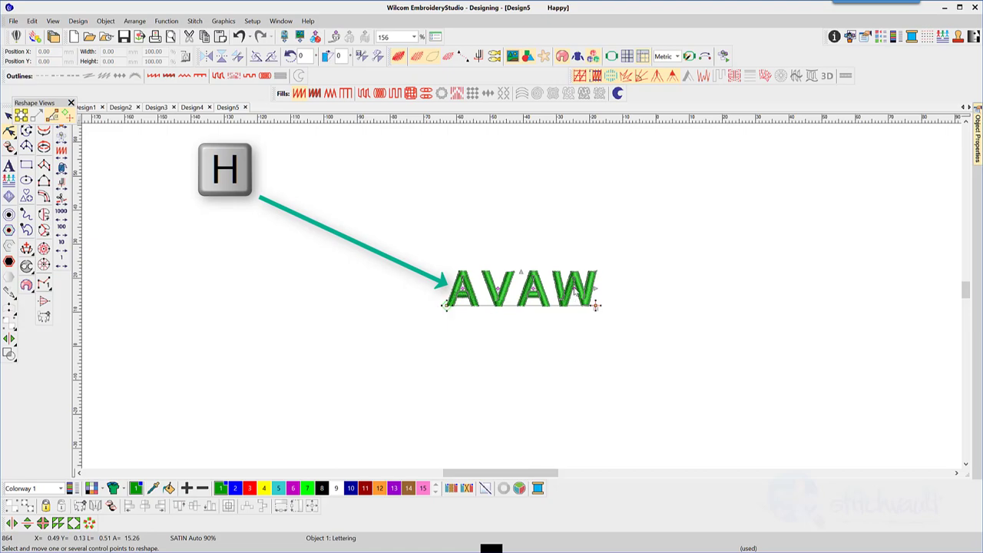
{"action": "left_click_drag", "start_coordinate": [573, 286], "coordinate": [565, 289]}
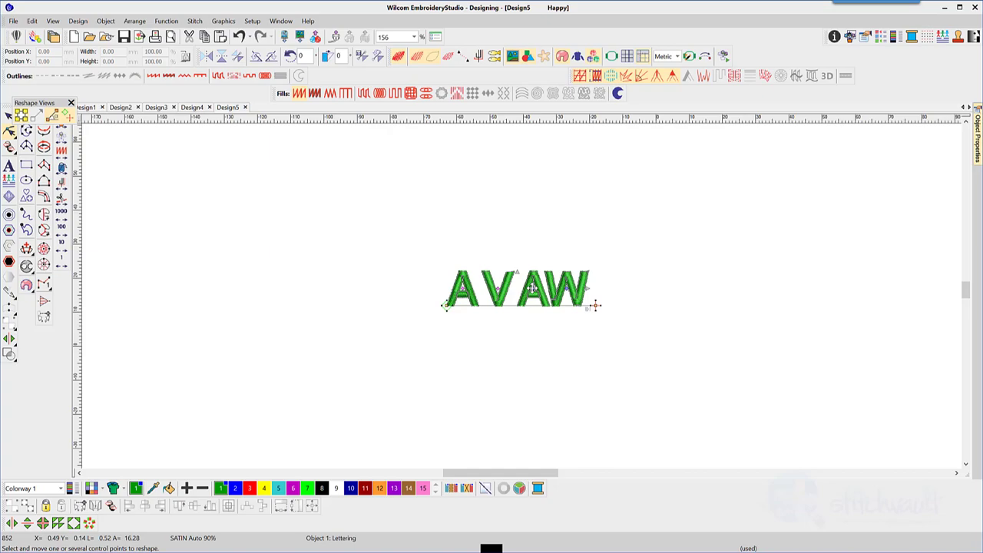
{"action": "left_click_drag", "start_coordinate": [532, 288], "coordinate": [485, 291]}
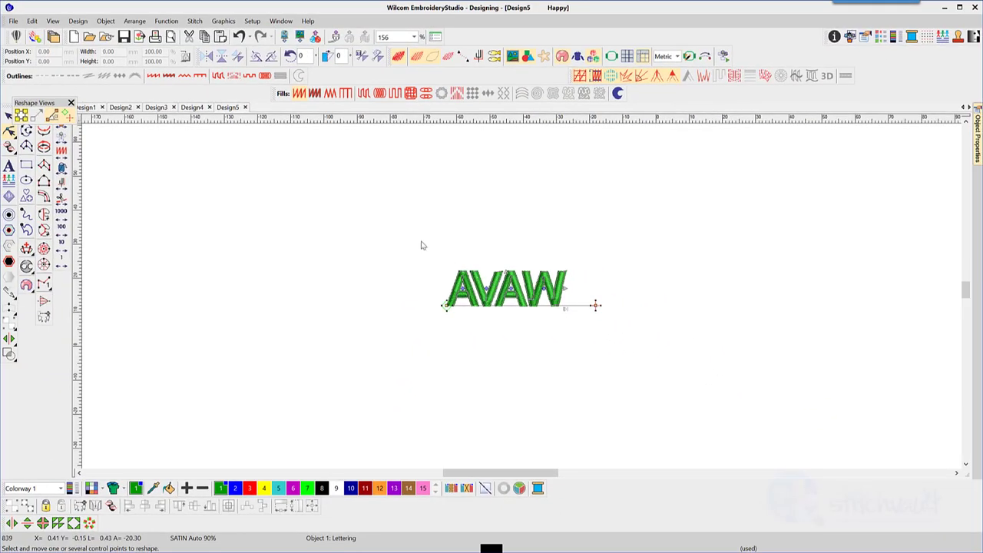
- Save the hand-spaced AVAW as the font's kerning settings via Update Kerning Settings, then select the AVAW text
{"action": "left_click", "coordinate": [104, 22]}
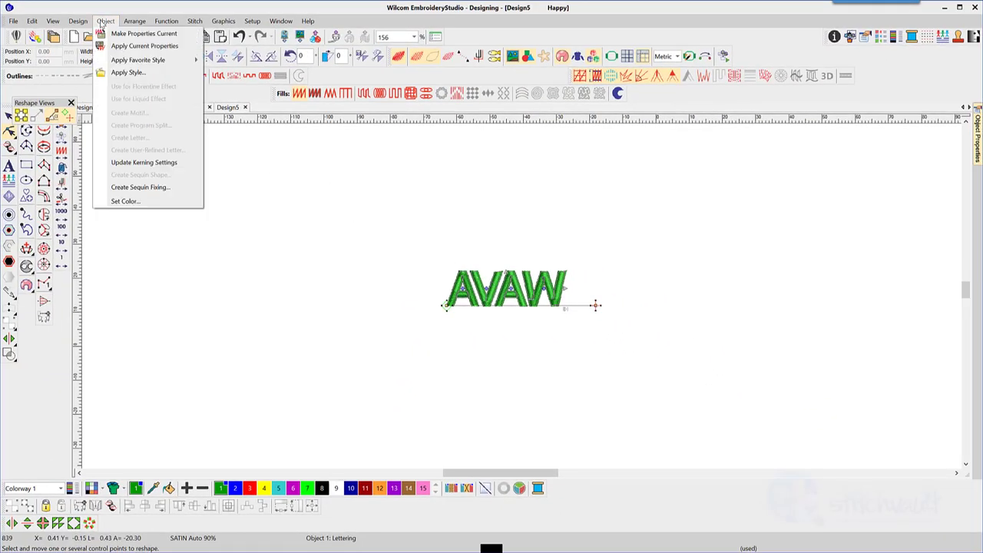
{"action": "left_click", "coordinate": [168, 164]}
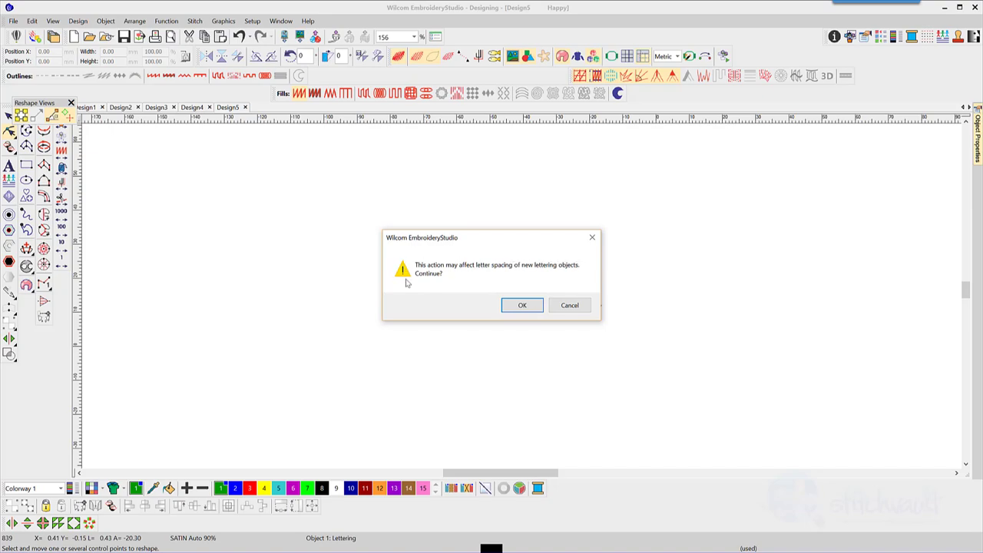
{"action": "left_click", "coordinate": [522, 305]}
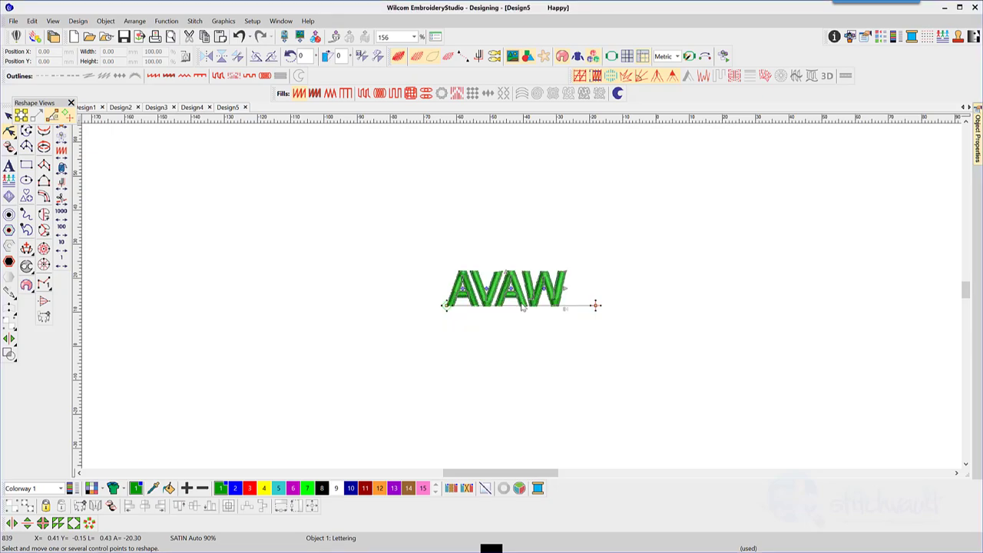
{"action": "left_click_drag", "start_coordinate": [830, 177], "coordinate": [766, 182]}
- Paste AVAW into a new design and place it as lettering at the canvas centre
{"action": "key", "text": "ctrl+c"}
{"action": "key", "text": "ctrl+n"}
{"action": "left_click", "coordinate": [849, 174]}
{"action": "key", "text": "ctrl+v"}
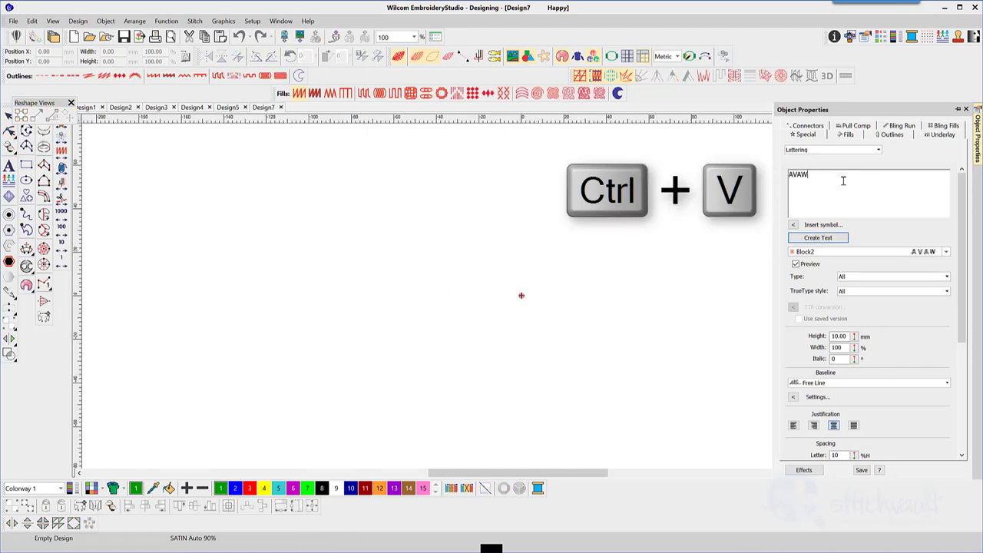
{"action": "left_click", "coordinate": [831, 239]}
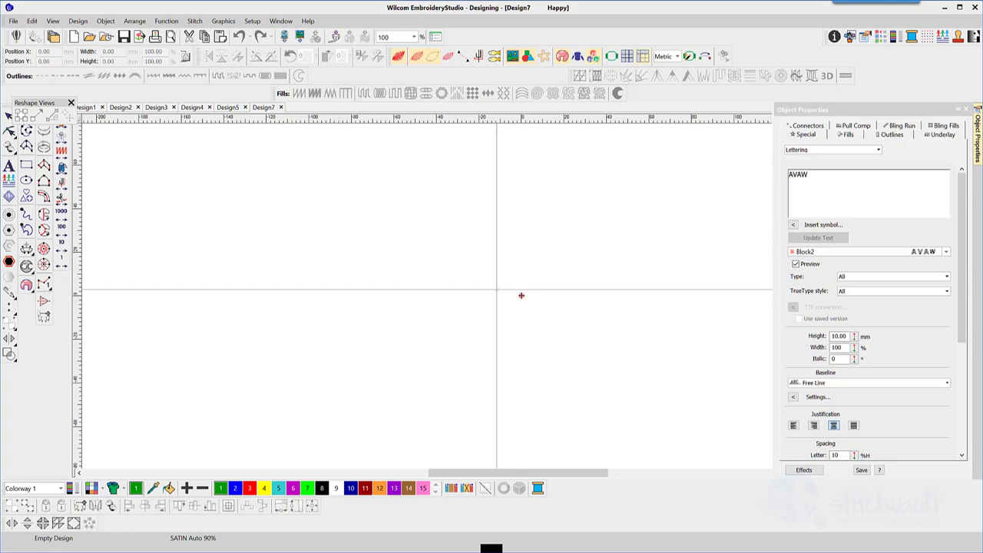
{"action": "left_click", "coordinate": [496, 292]}
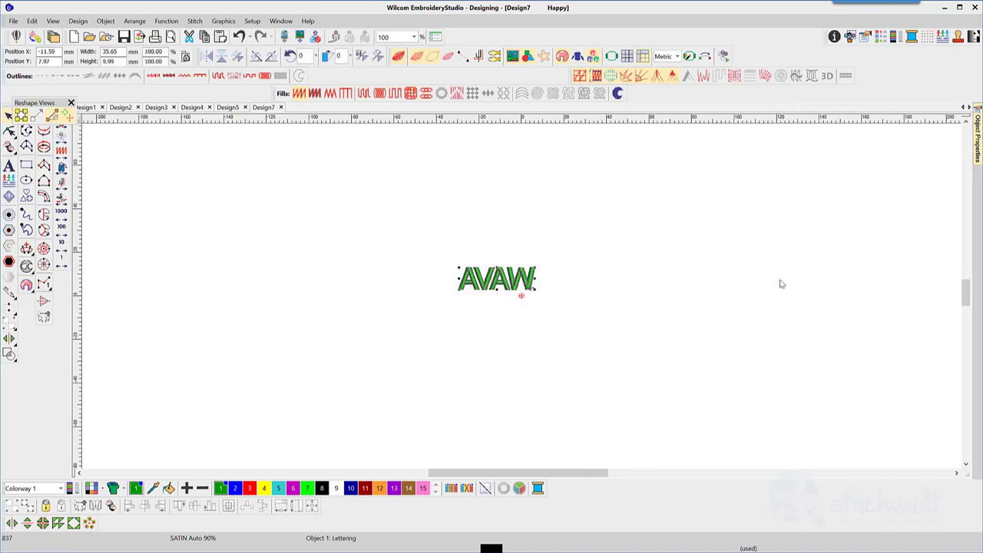
- Pin Object Properties and toggle Auto kerning off to compare, then back on
{"action": "mouse_move", "coordinate": [977, 162]}
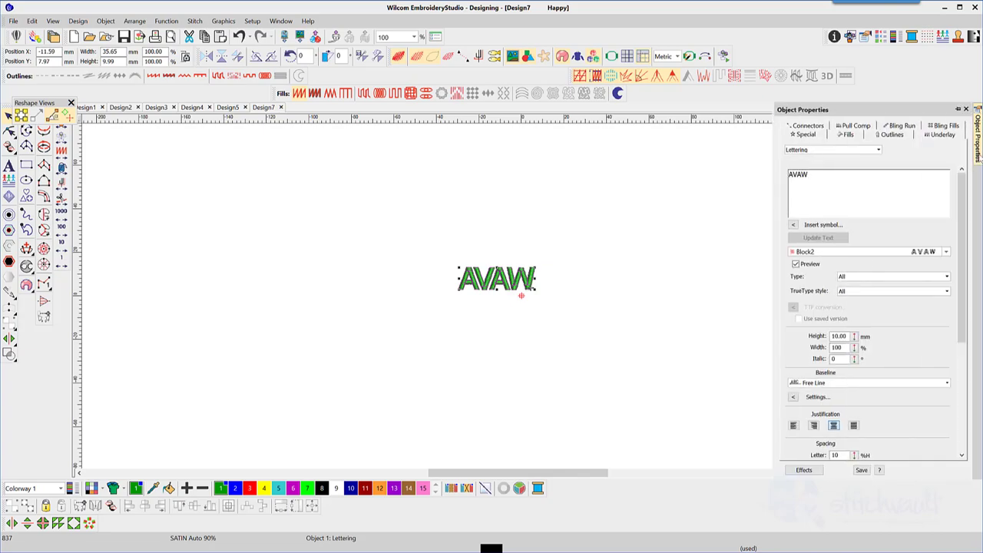
{"action": "left_click", "coordinate": [957, 111]}
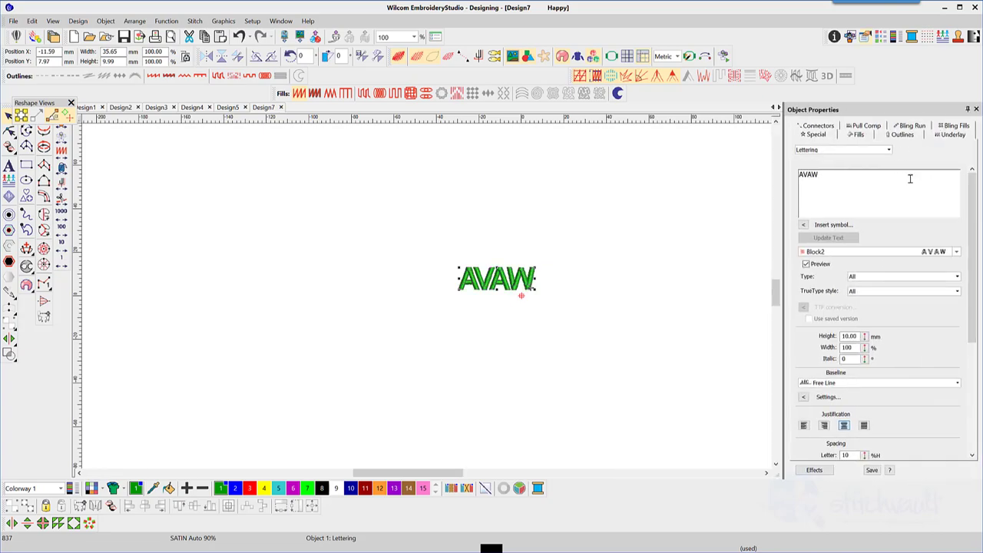
{"action": "left_click_drag", "start_coordinate": [971, 182], "coordinate": [973, 288]}
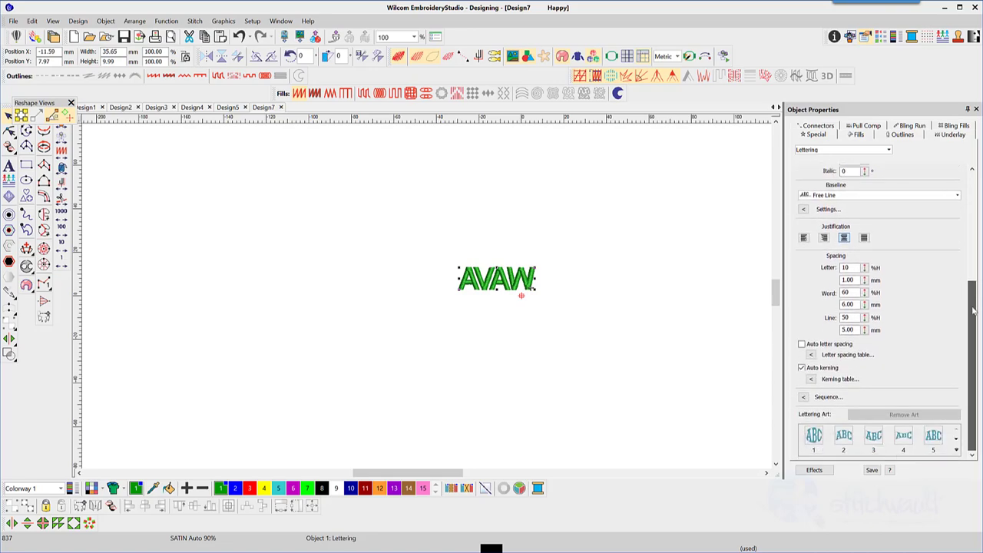
{"action": "left_click", "coordinate": [803, 368]}
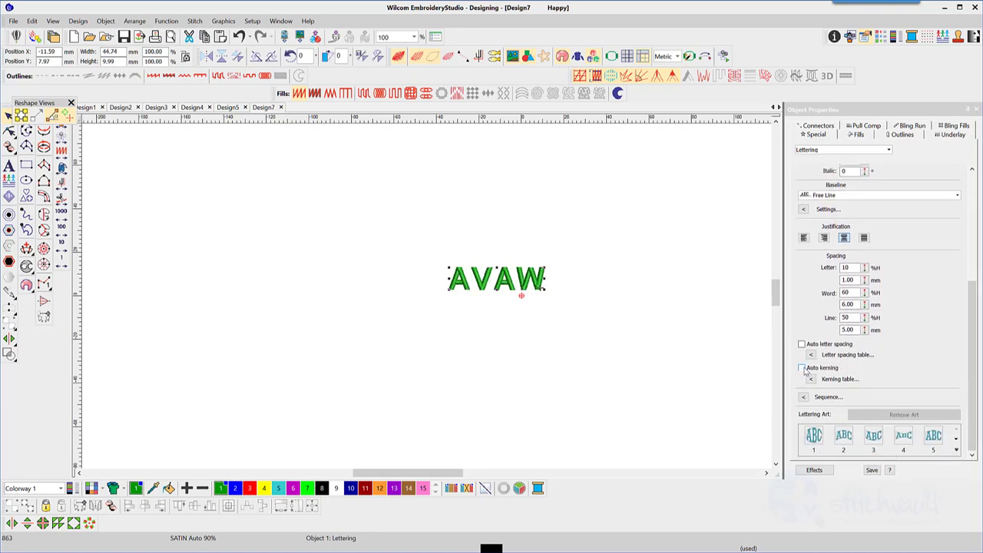
{"action": "left_click", "coordinate": [803, 368]}
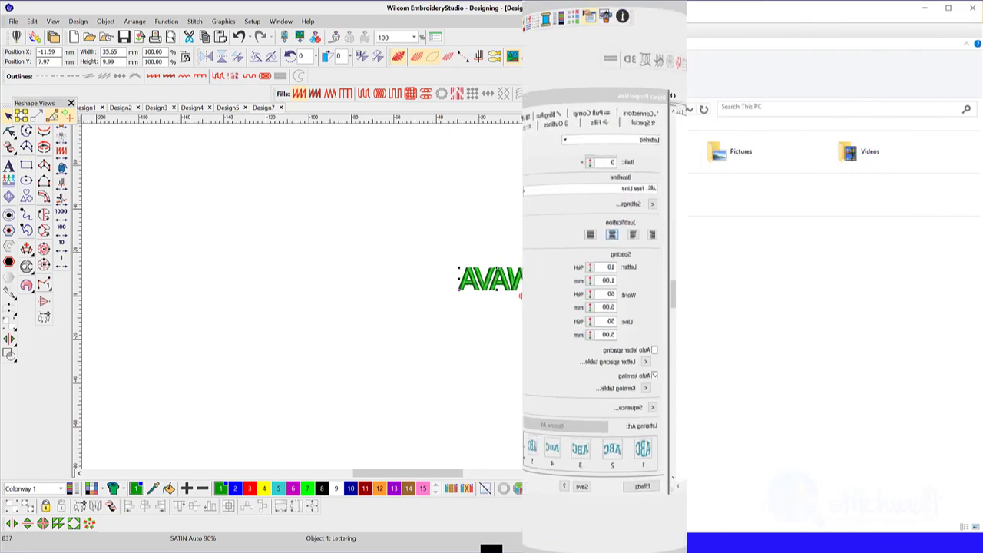
- Go from Local Disk (C:) through Program Files (x86) and Wilcom into EmbroideryStudio_e4.0
{"action": "double_click", "coordinate": [242, 92]}
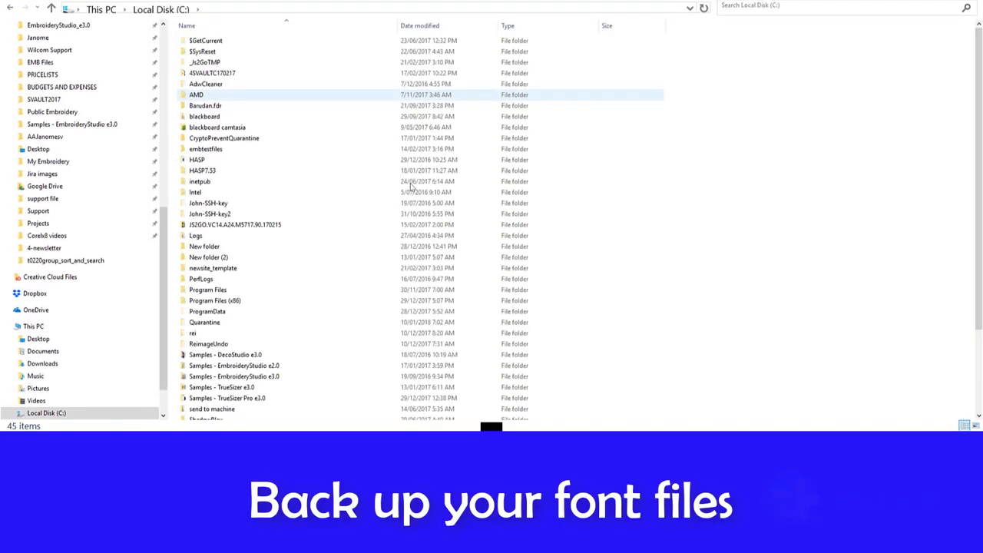
{"action": "left_click", "coordinate": [215, 300]}
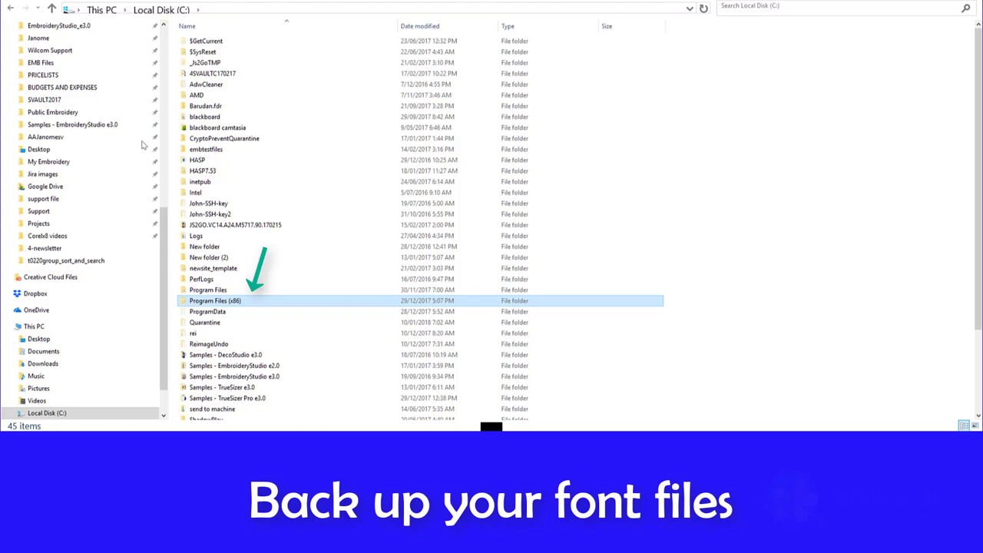
{"action": "key", "text": "Return"}
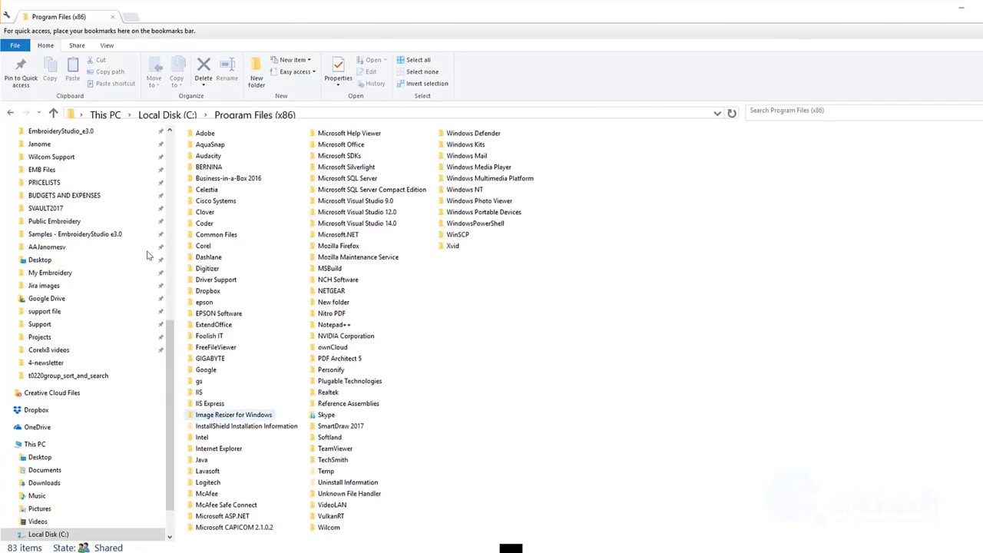
{"action": "double_click", "coordinate": [313, 406]}
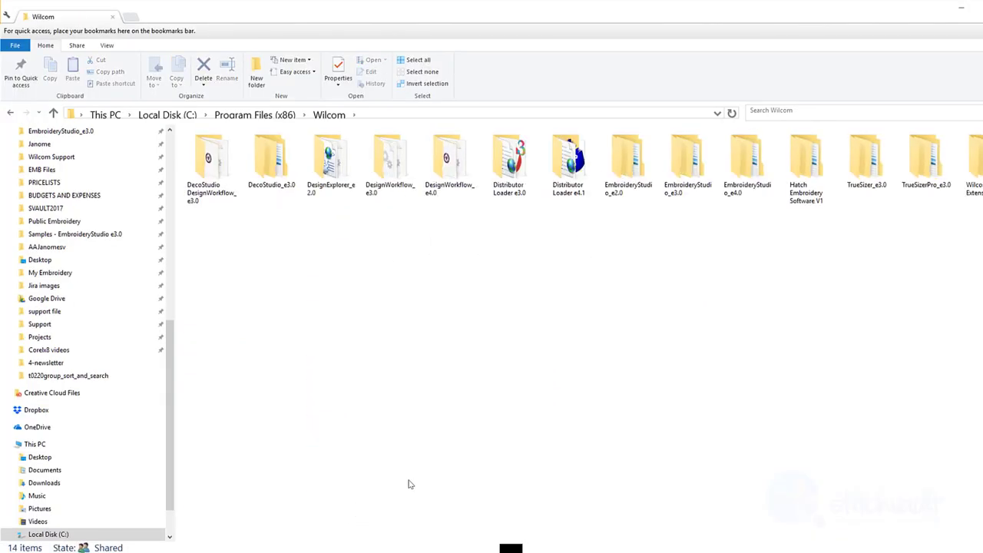
{"action": "double_click", "coordinate": [736, 186]}
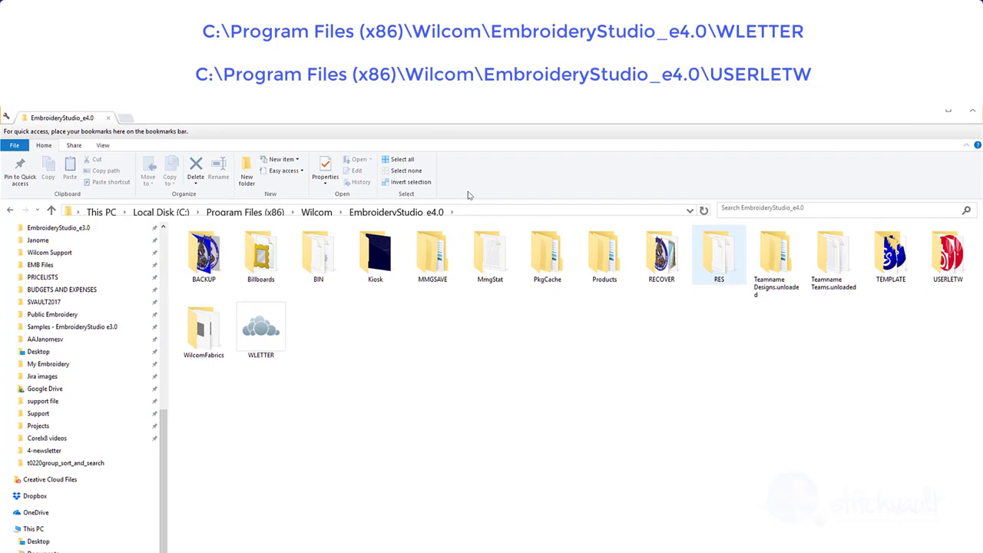
- Look inside the WLETTER and USERLETW font folders, returning to EmbroideryStudio_e4.0 between them
{"action": "left_click", "coordinate": [947, 254]}
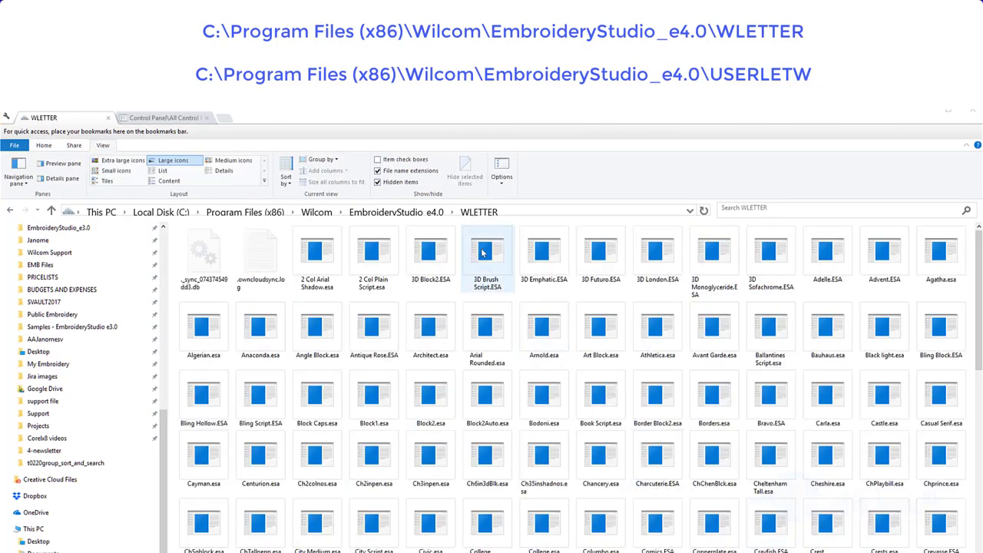
{"action": "key", "text": "alt+Up"}
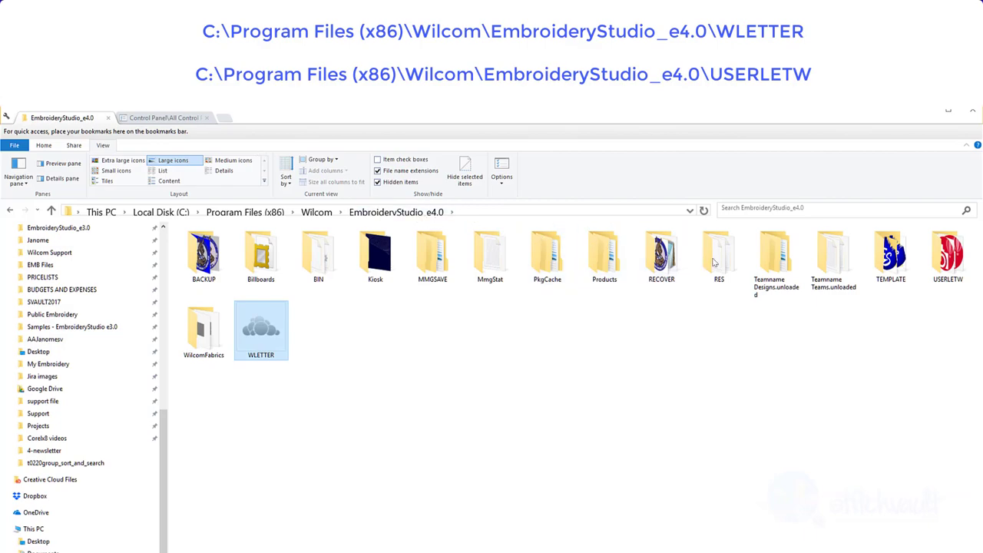
{"action": "left_click", "coordinate": [951, 264]}
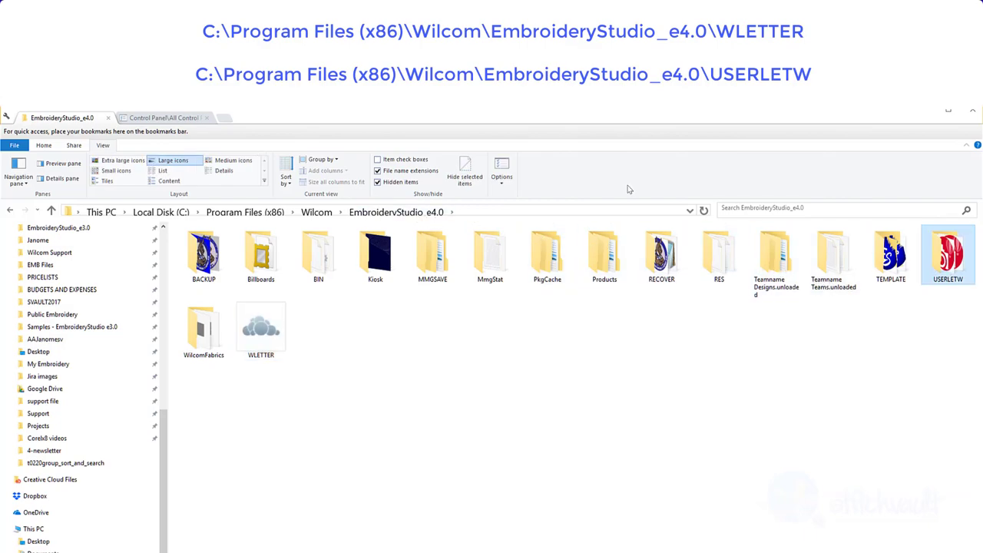
{"action": "key", "text": "Return"}
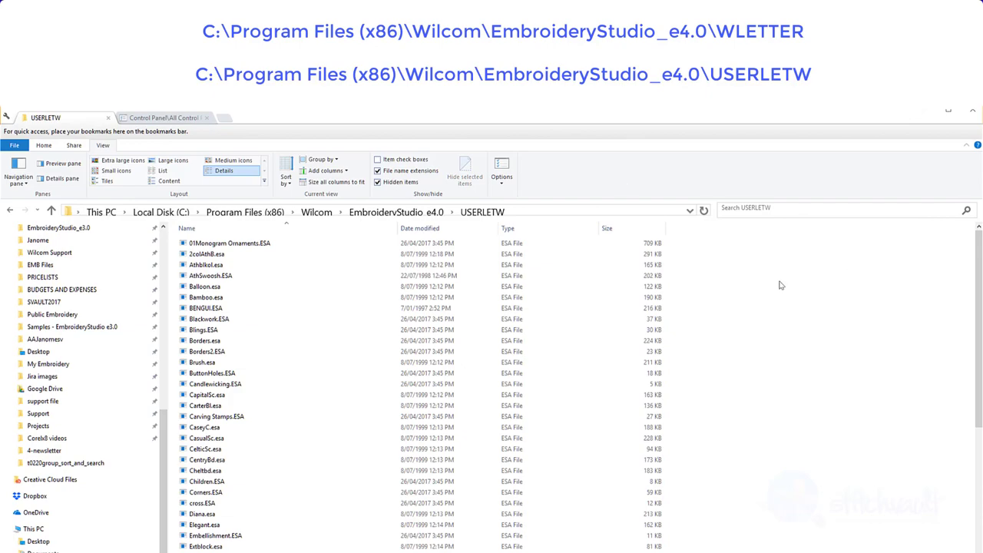
{"action": "left_click", "coordinate": [377, 215]}
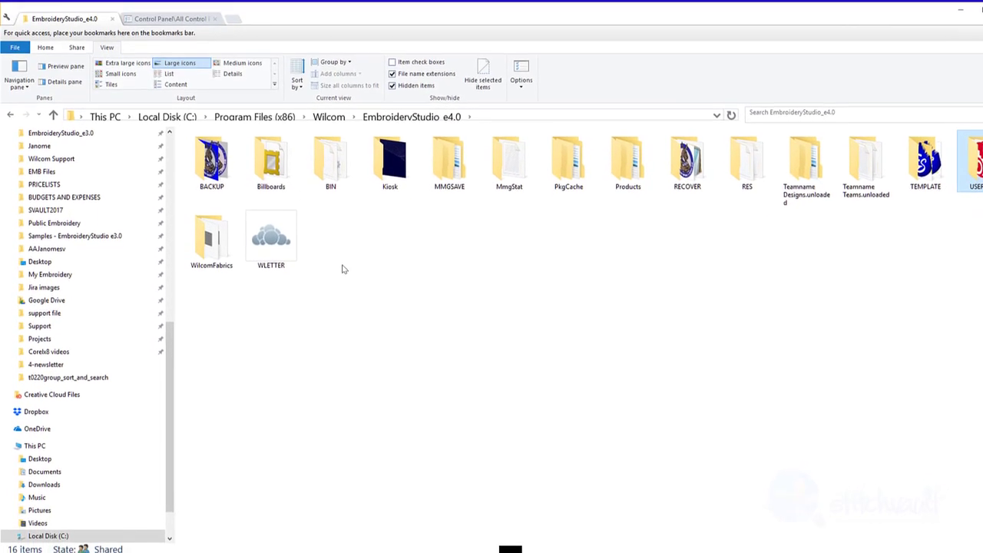
{"action": "double_click", "coordinate": [966, 179]}
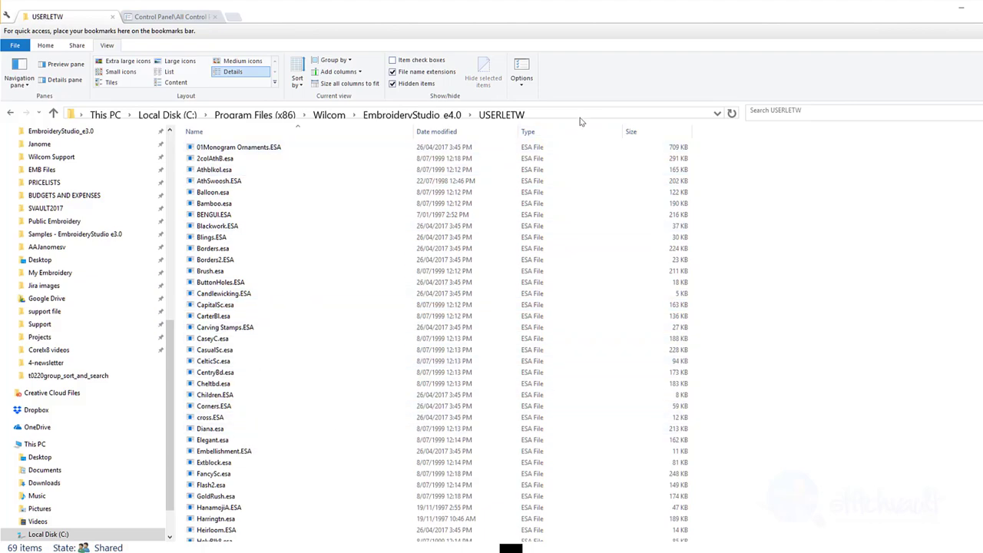
- Show the USERLETW address path, go up to EmbroideryStudio_e4.0, and select WLETTER
{"action": "key", "text": "alt+d"}
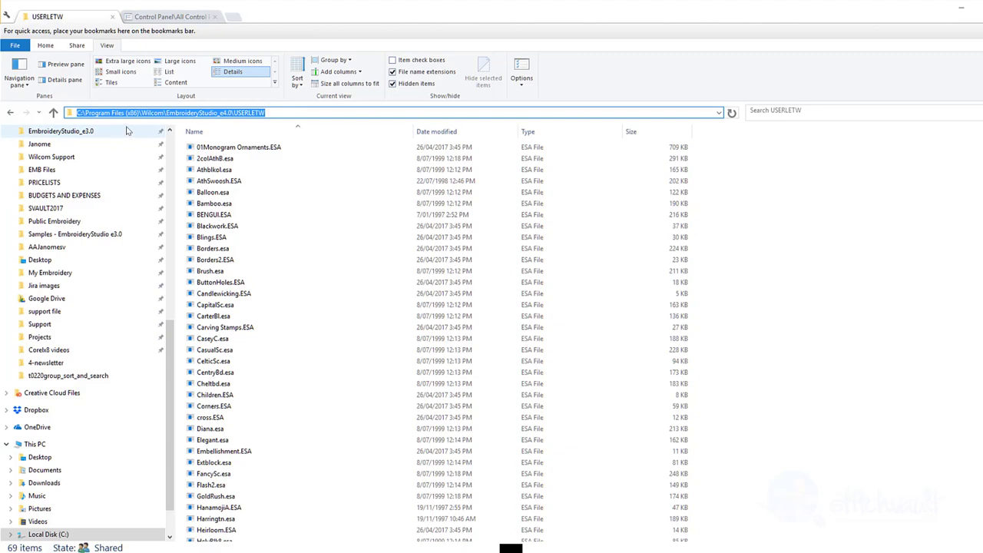
{"action": "left_click", "coordinate": [53, 114]}
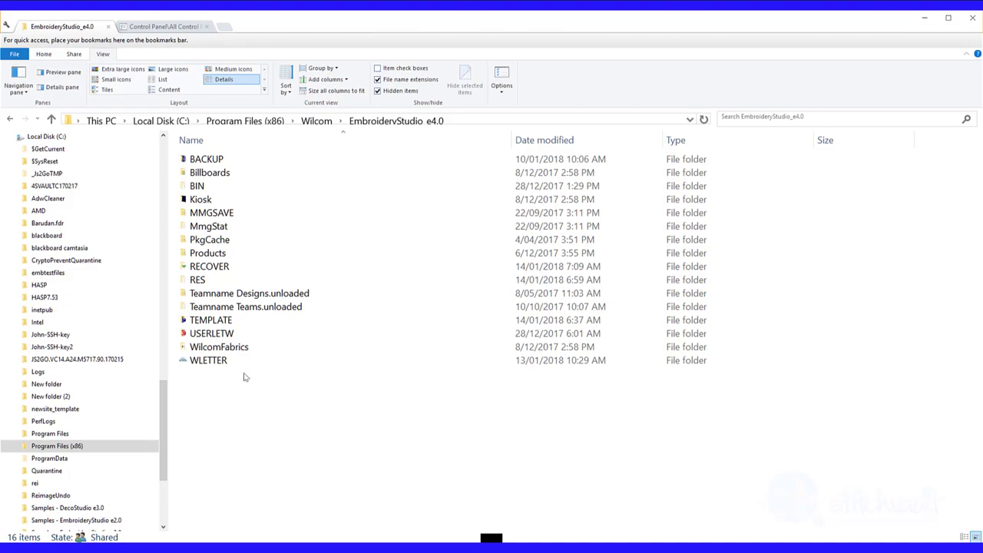
{"action": "left_click", "coordinate": [221, 363]}
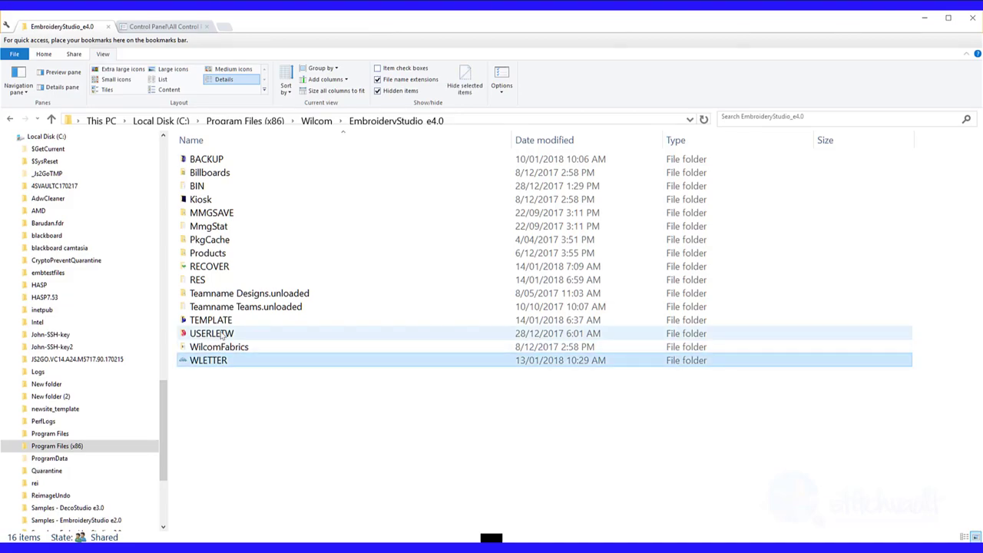
- Copy the selected USERLETW and WLETTER folders and paste them onto the Desktop
{"action": "left_click", "coordinate": [260, 335], "text": "ctrl"}
{"action": "right_click", "coordinate": [259, 336]}
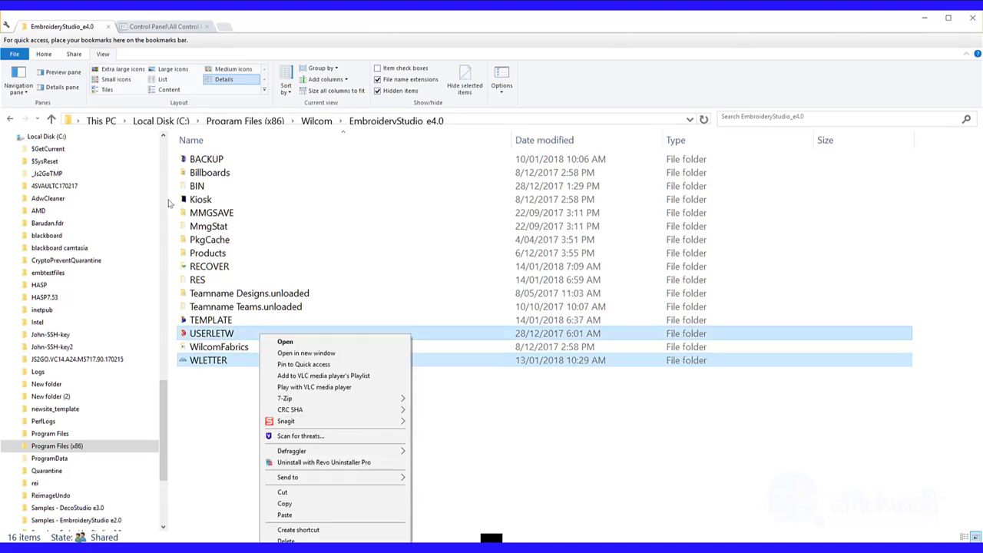
{"action": "left_click", "coordinate": [284, 503]}
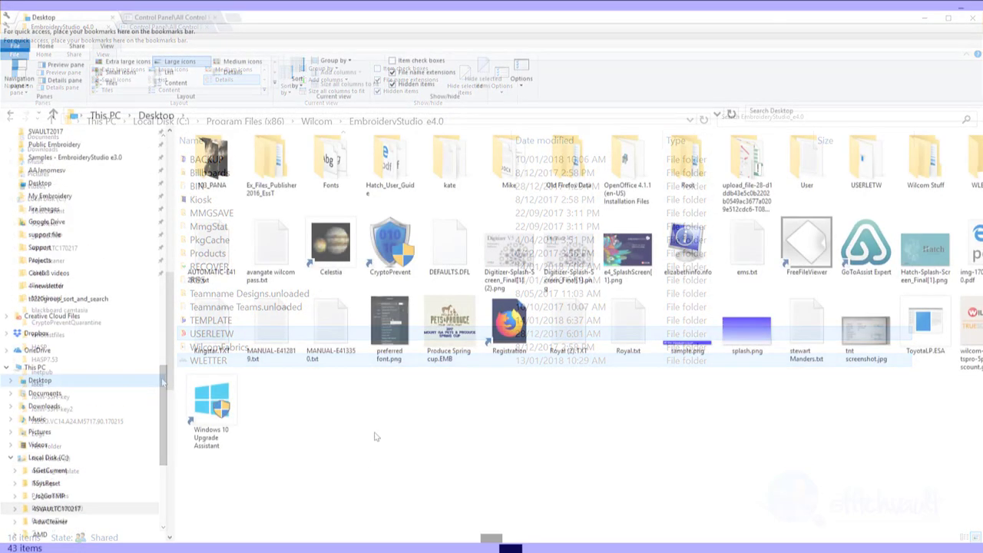
{"action": "right_click", "coordinate": [655, 366]}
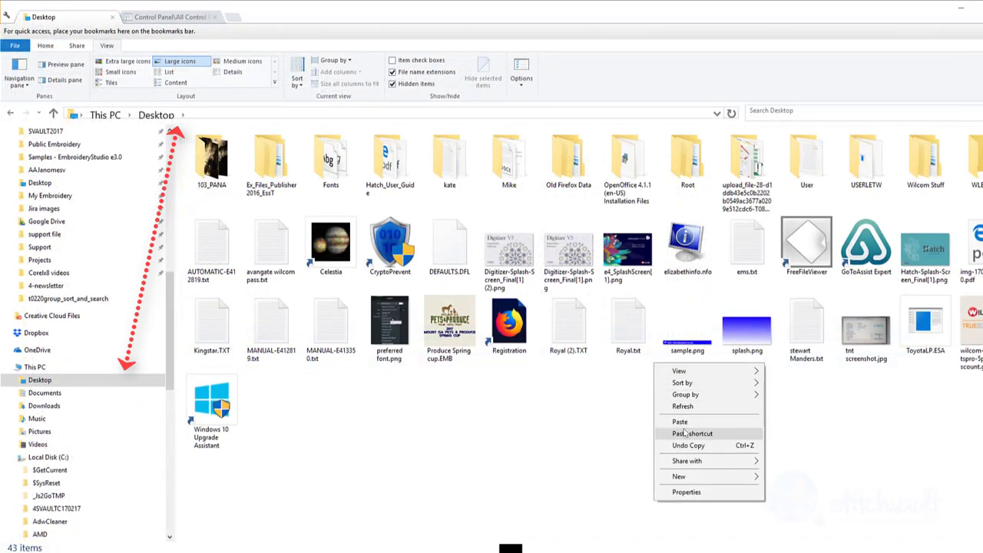